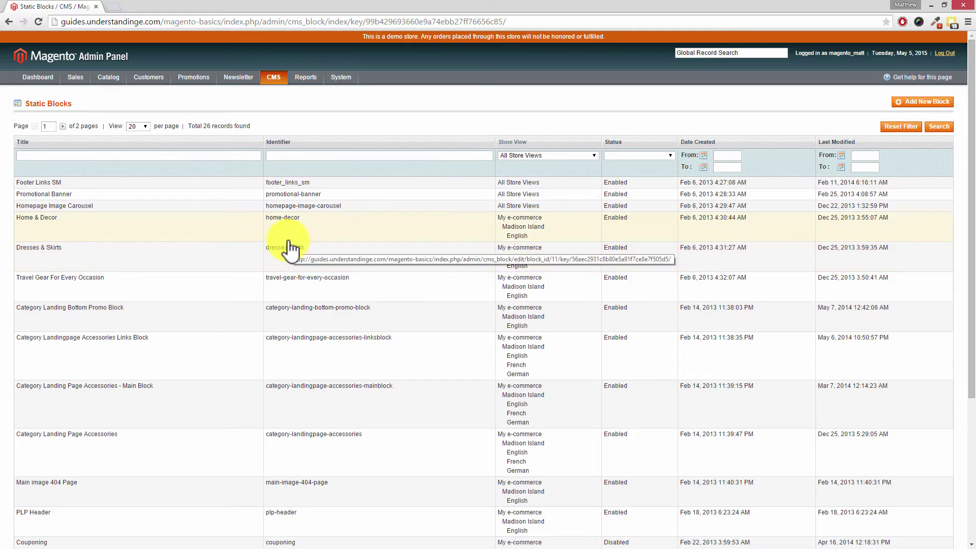
Step: Open the Footer Links SM block, add a blank line above its HTML and show it in the visual editor
left_click(302, 189)
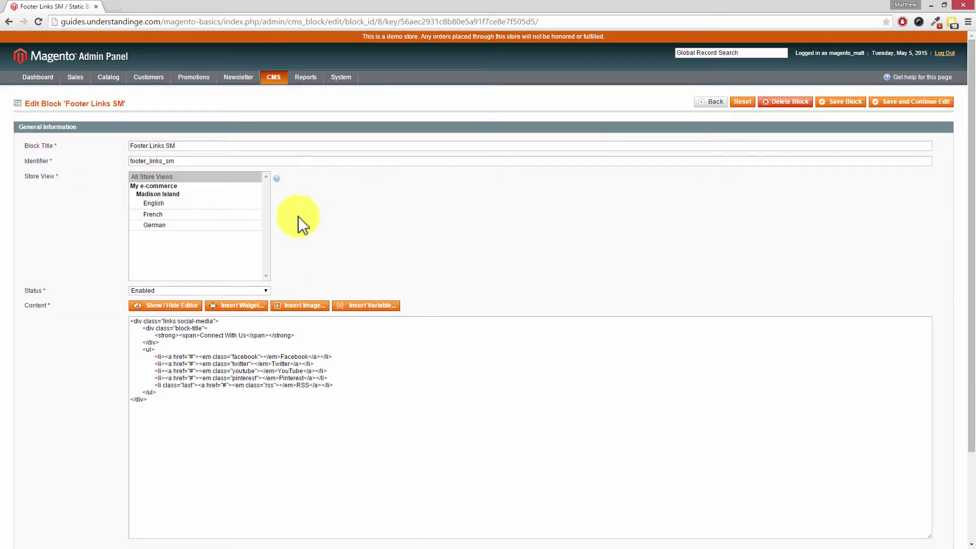
left_click(232, 321)
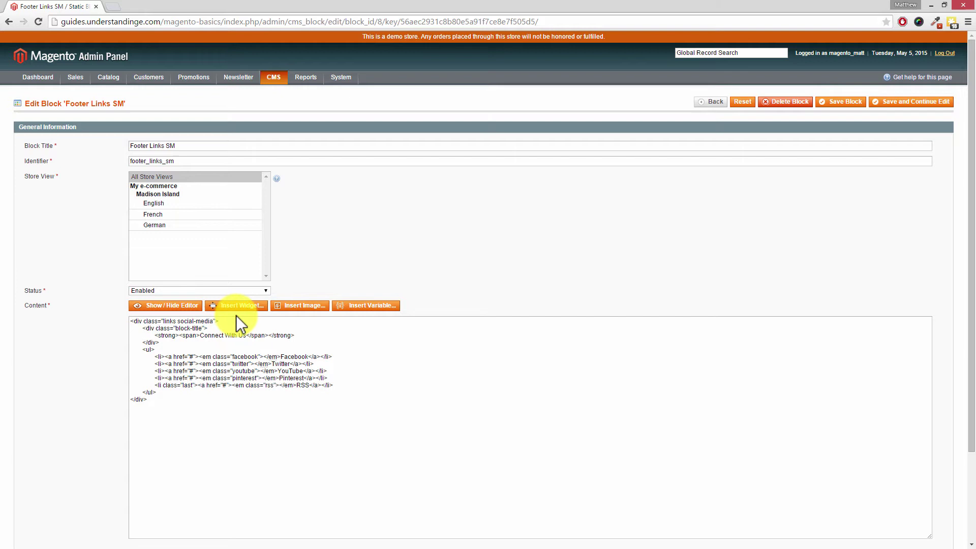
key("Return")
key("Return")
key("Return")
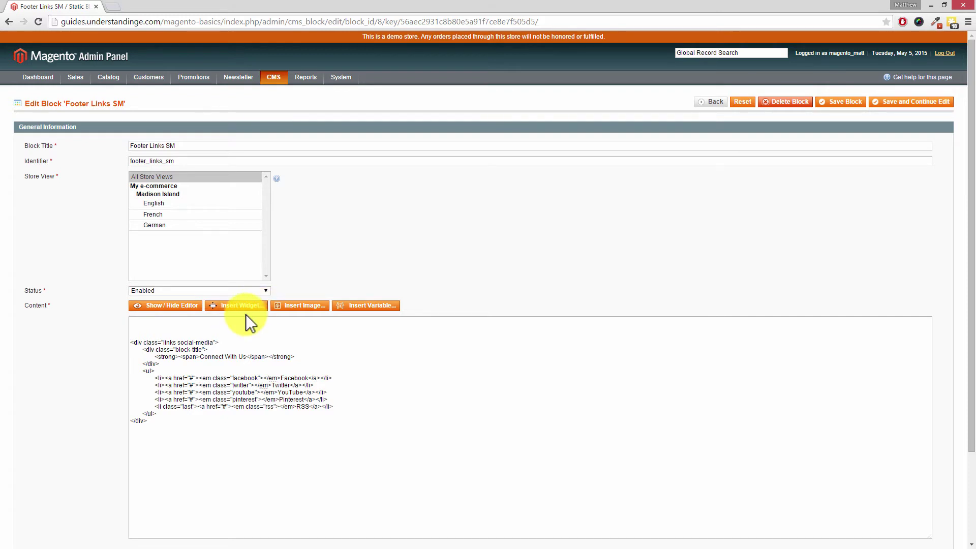
left_click(180, 312)
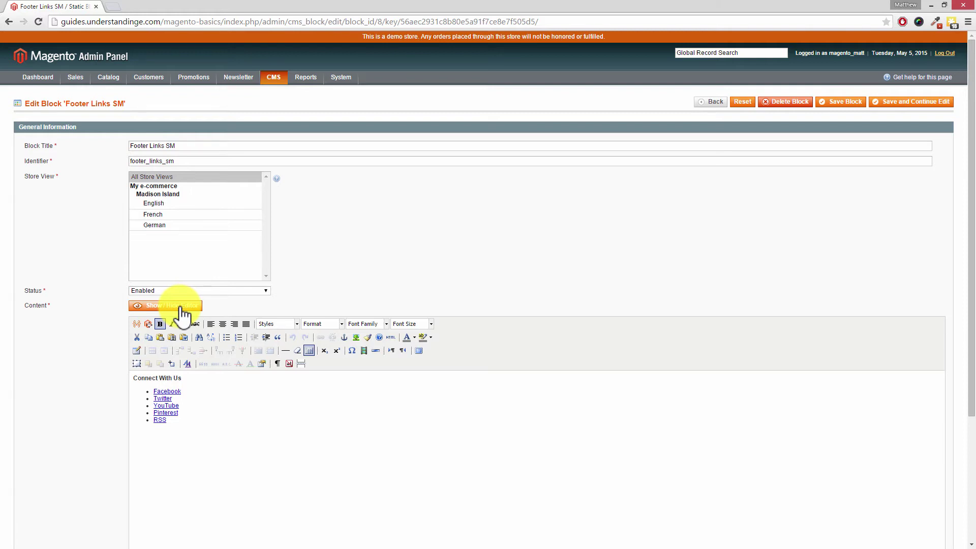
Step: Bring up the Insert/Edit Image dialog and its media browser, then cancel both without choosing an image
left_click(361, 338)
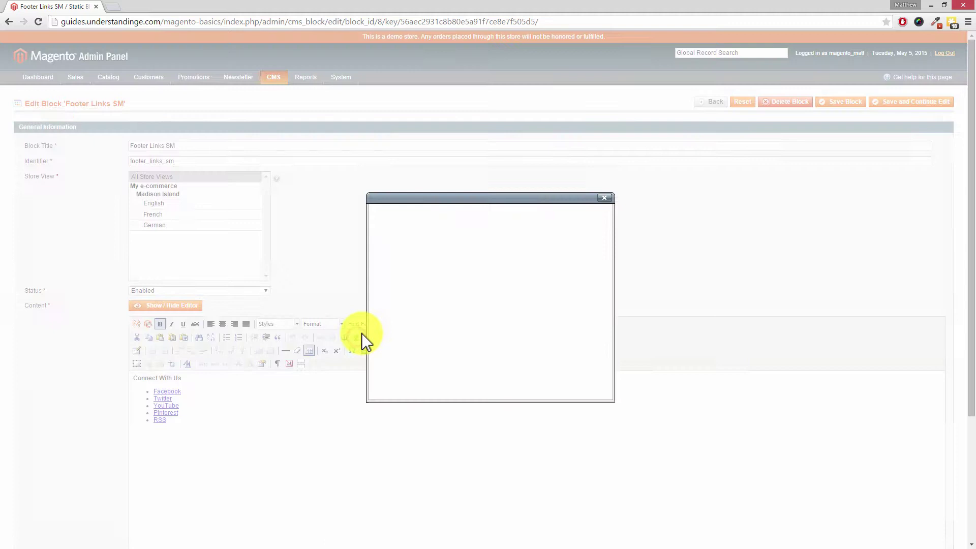
left_click(577, 236)
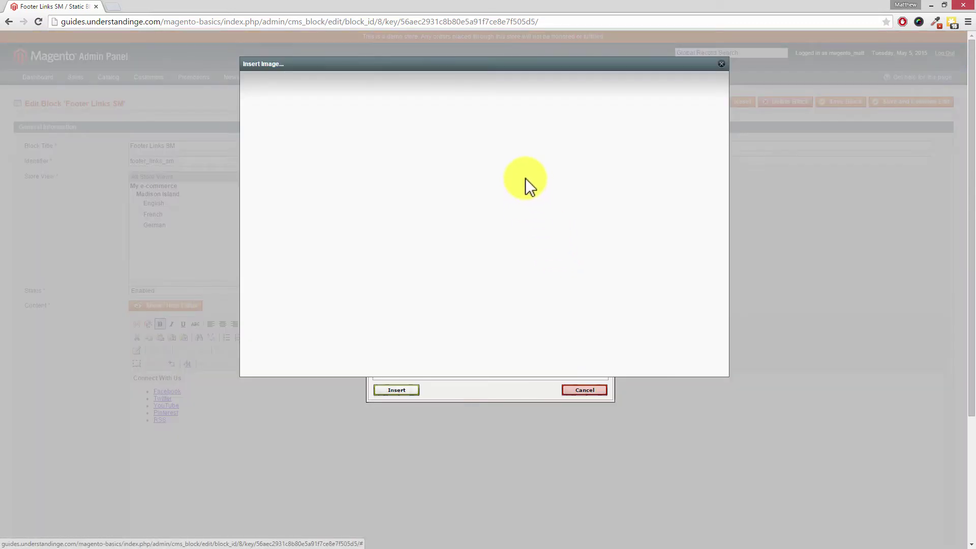
left_click(722, 64)
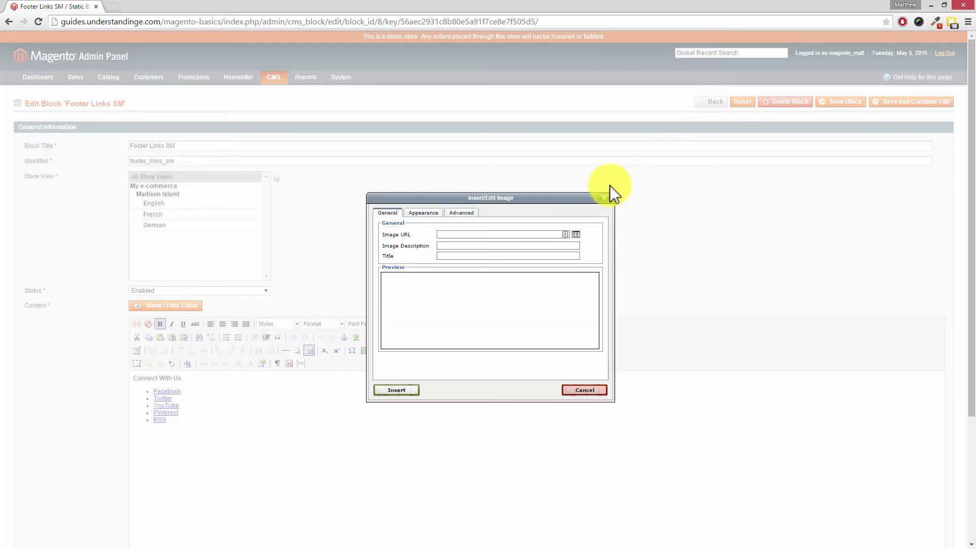
left_click(605, 198)
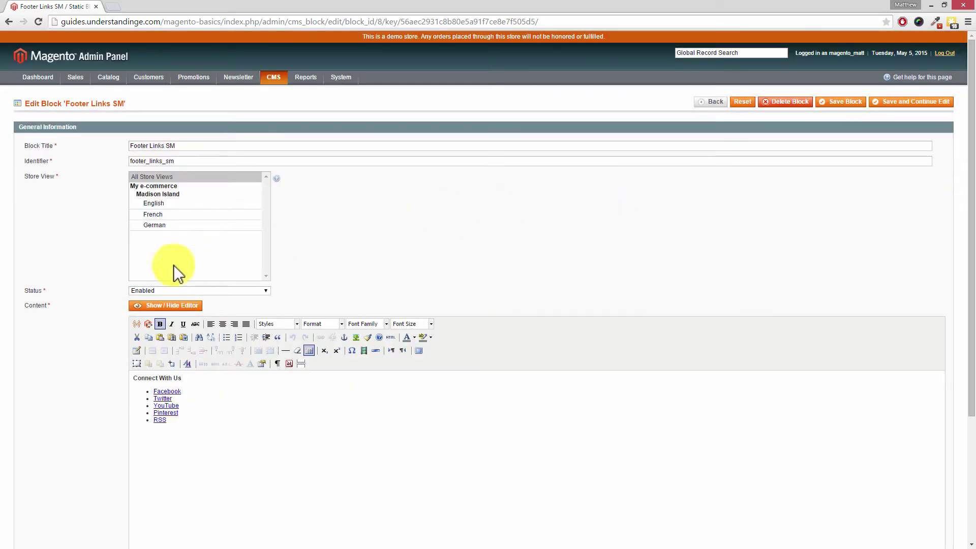
Step: Return the content to raw HTML, set the insertion point below it and bring up the media storage browser
left_click(156, 306)
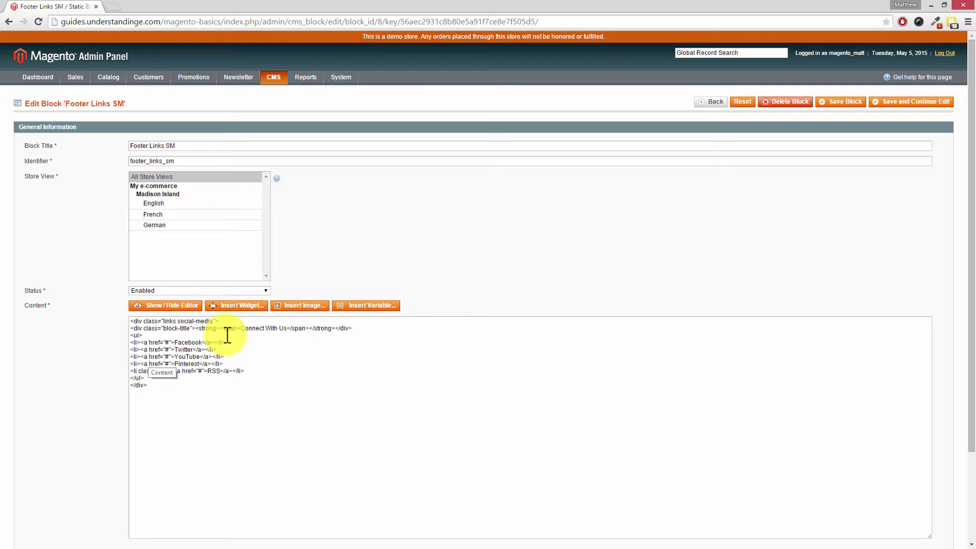
left_click(163, 384)
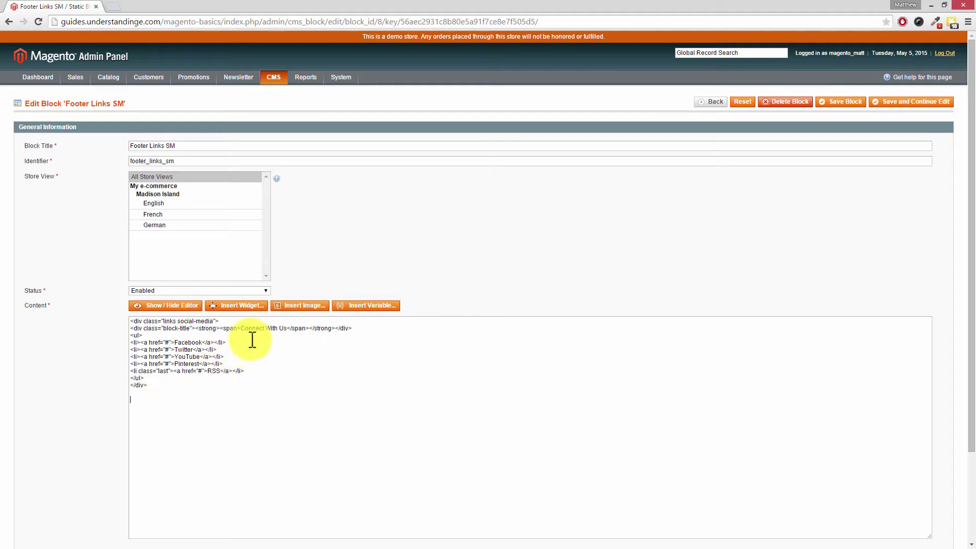
left_click(304, 307)
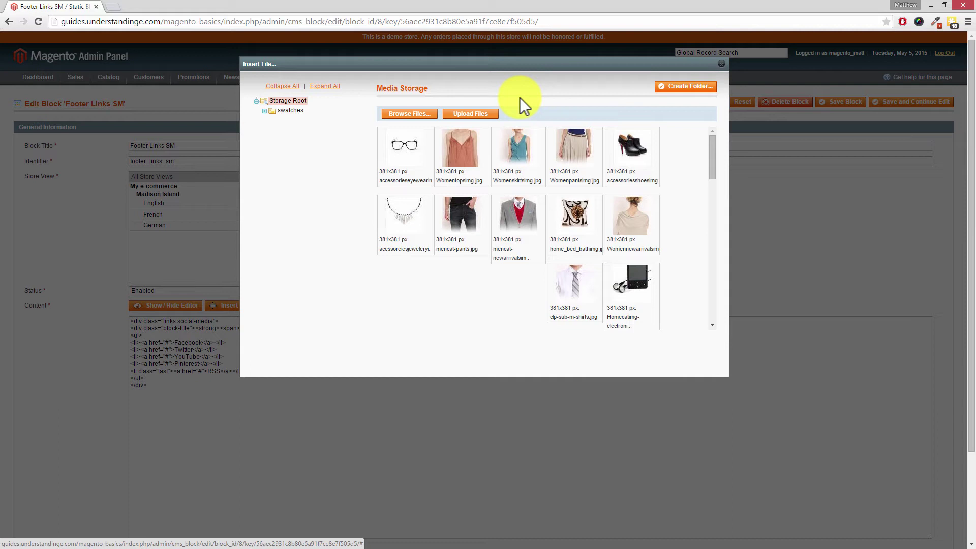
Step: Create a new media storage folder named Banners
left_click(681, 95)
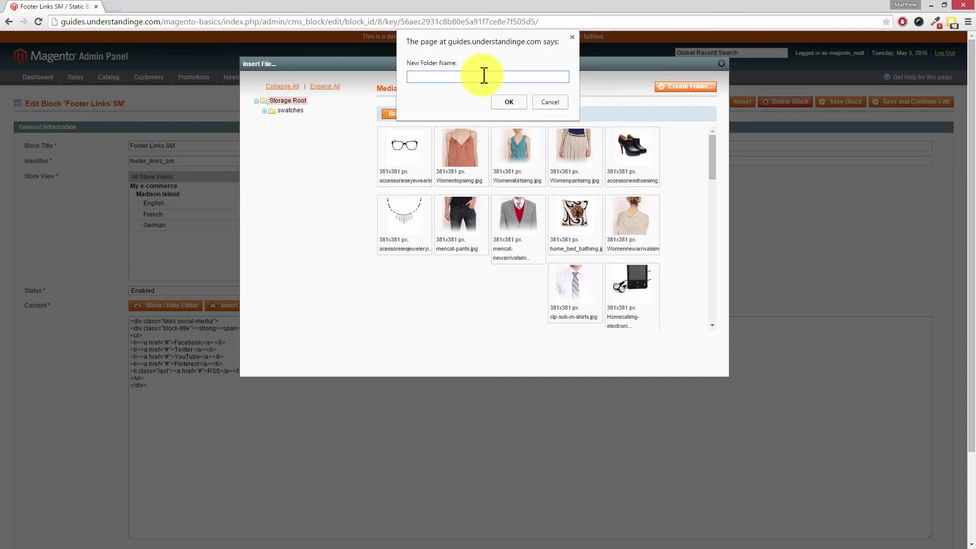
type("Bann")
type("ers")
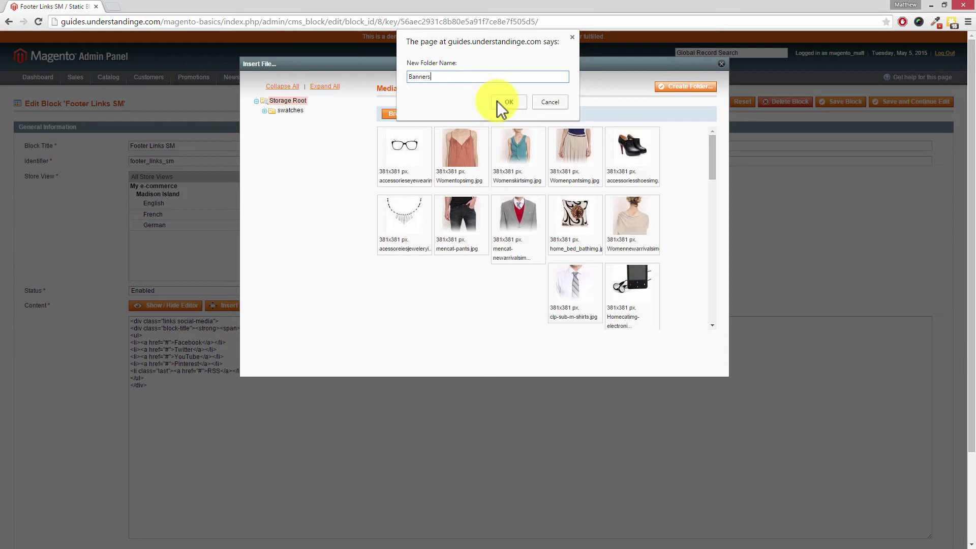
left_click(505, 102)
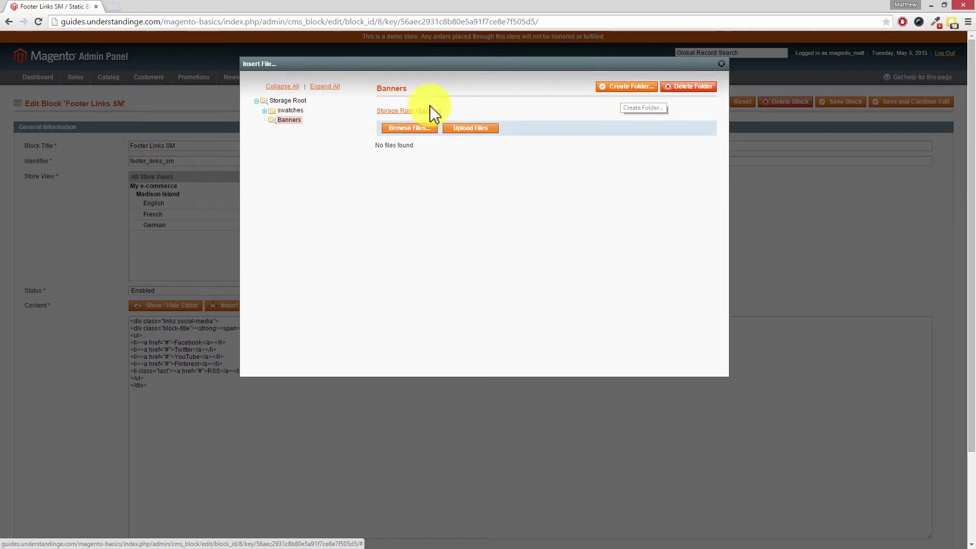
left_click(296, 101)
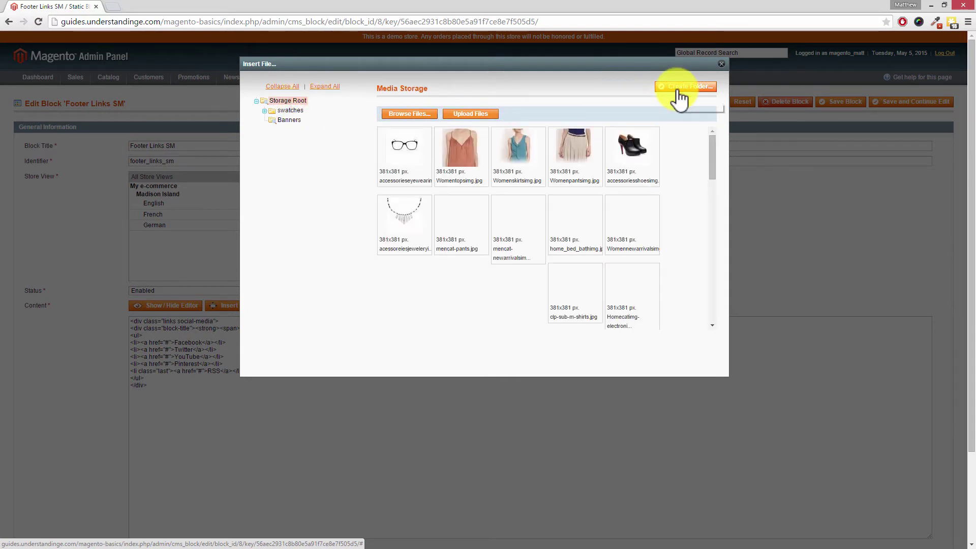
left_click(289, 121)
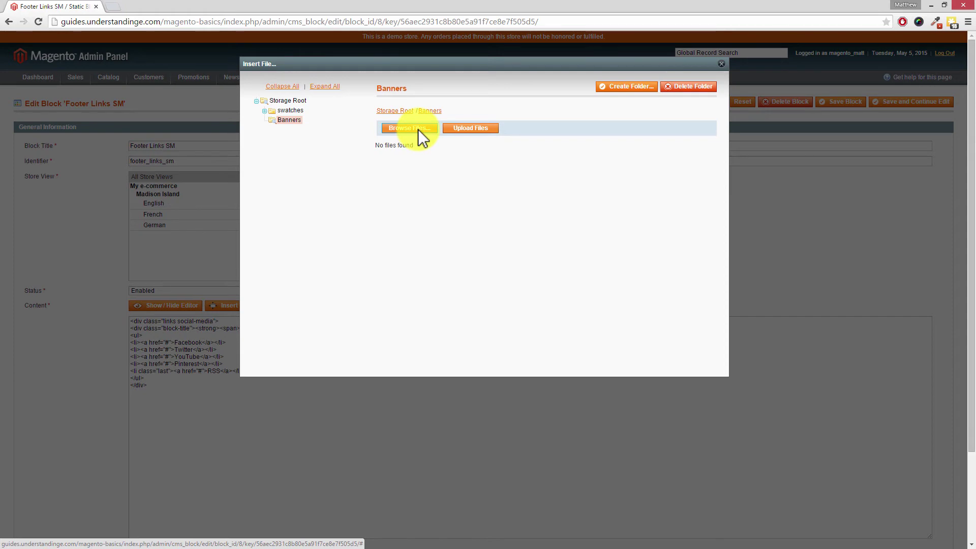
Step: Choose the Magento-Design-Course2a and Magento-Design-Course3 images from the computer for upload
left_click(418, 129)
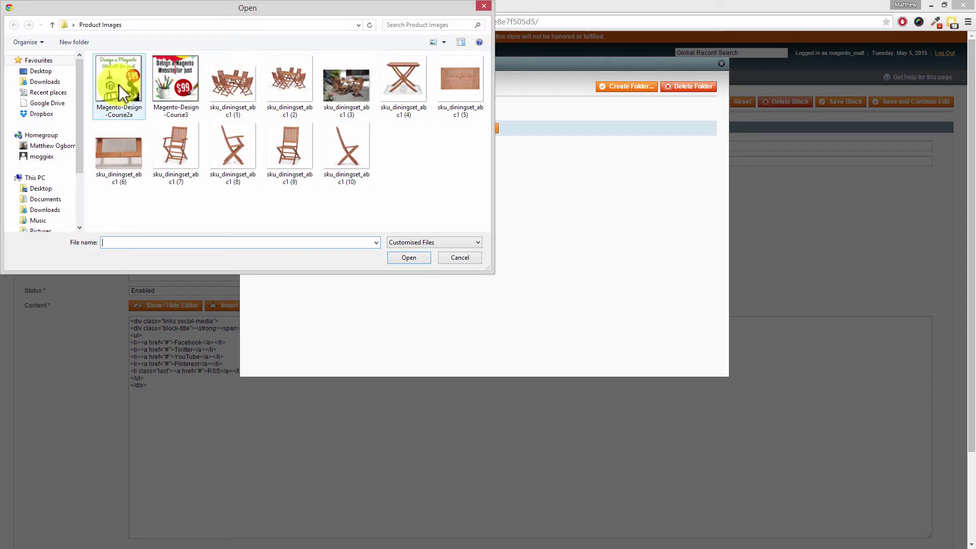
left_click(119, 86)
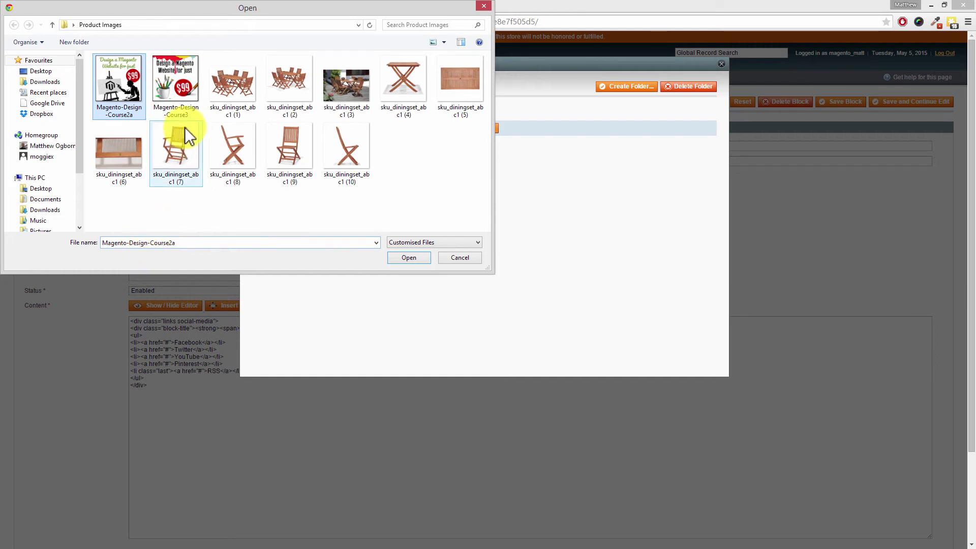
left_click(178, 95, "ctrl")
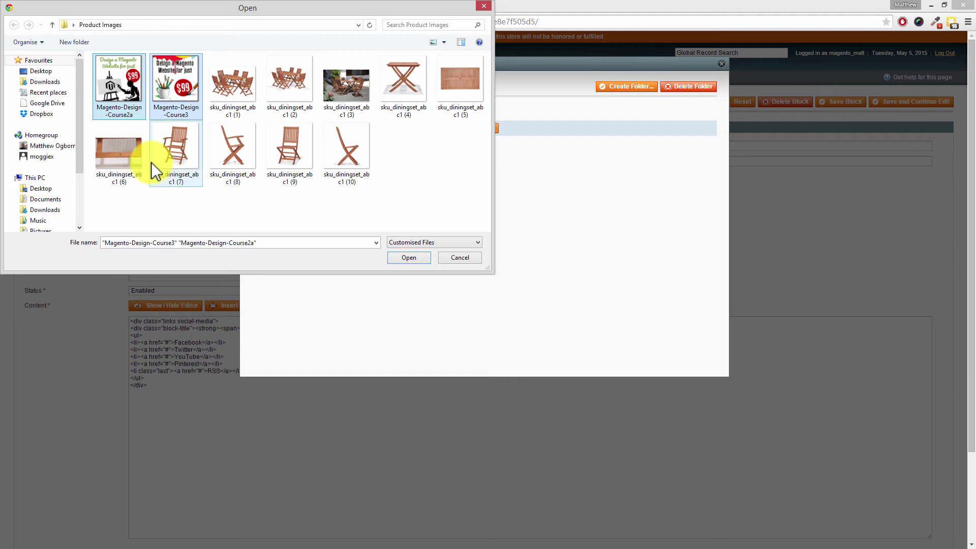
left_click(403, 257)
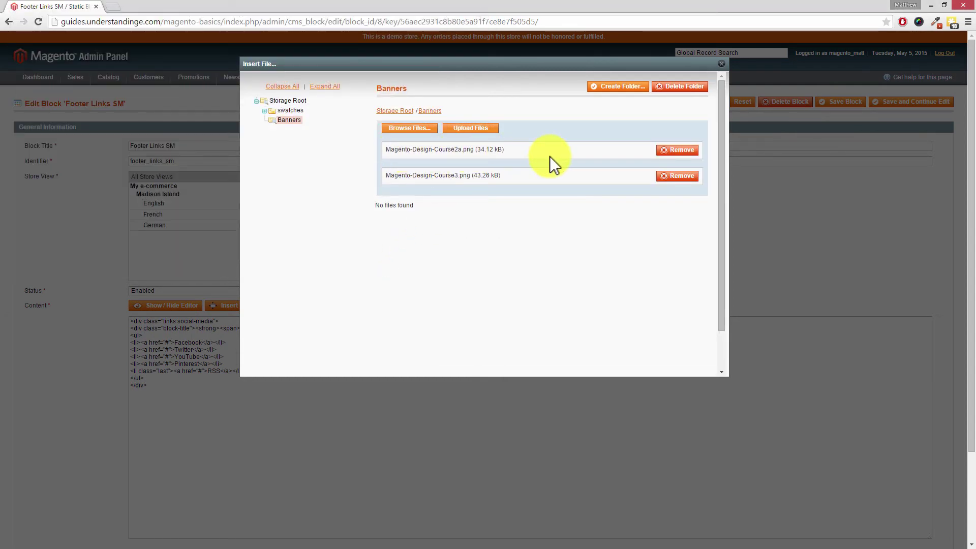
Step: Upload the queued images into Banners and select the Magento-Design-Course3 thumbnail
left_click(479, 129)
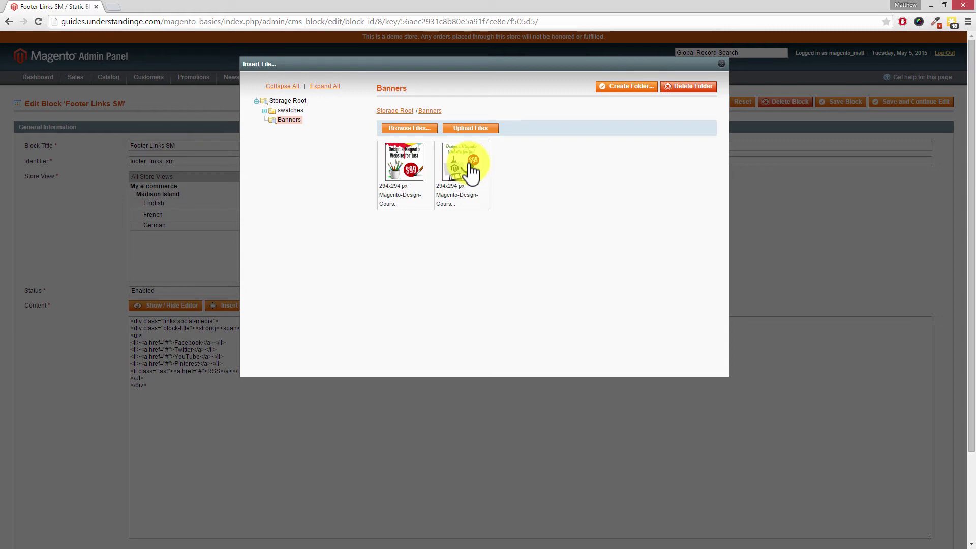
left_click(420, 167)
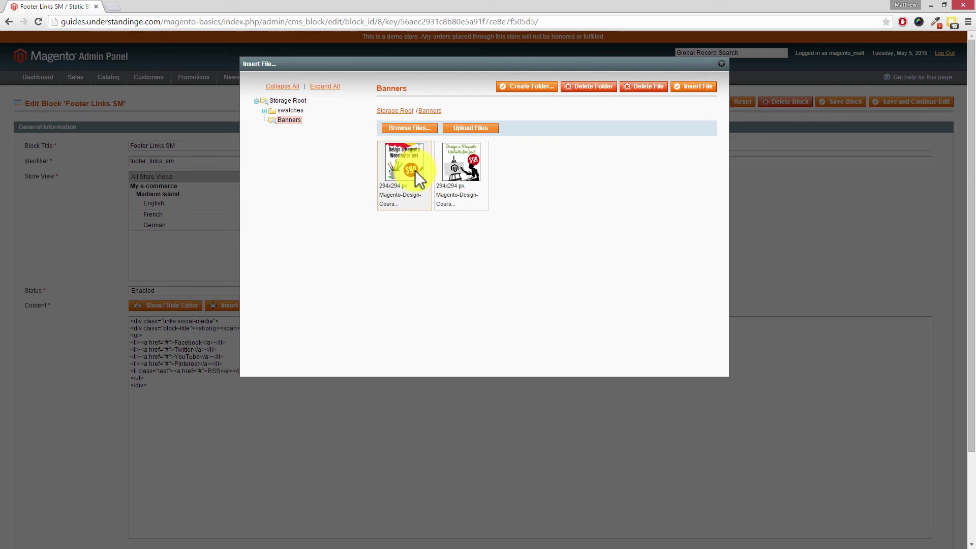
left_click(406, 165)
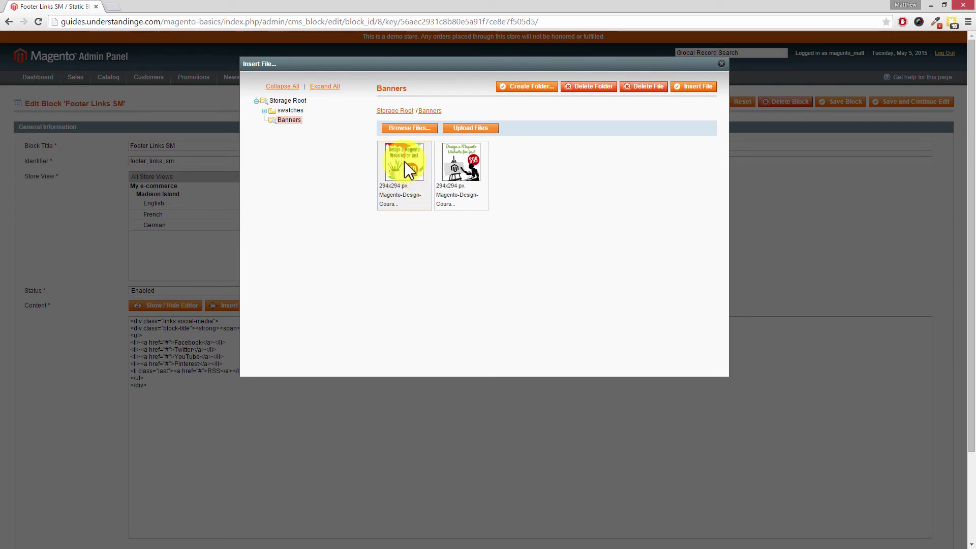
Step: Insert the Magento-Design-Course3.png img tag below the HTML, check its path, and save with Save and Continue Edit
left_click(703, 89)
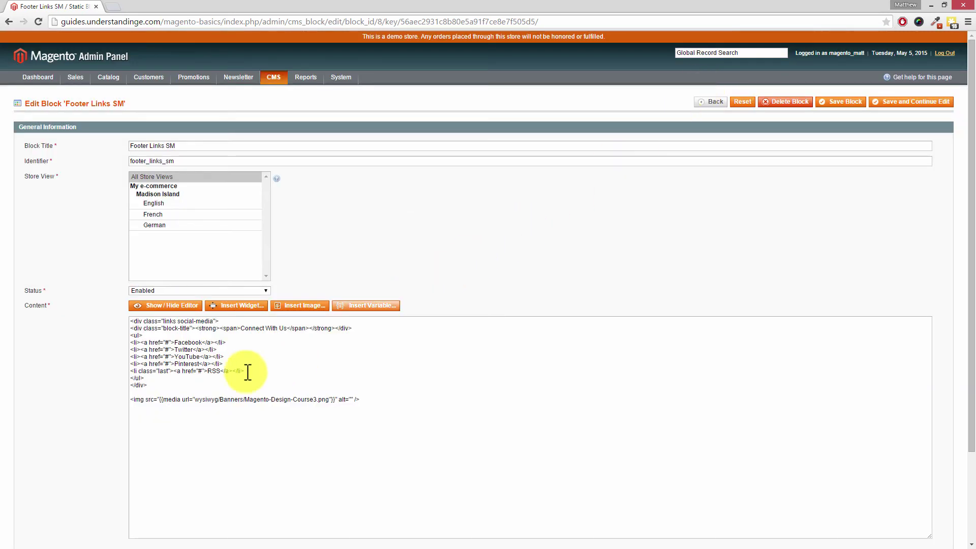
left_click_drag(157, 398, 144, 402)
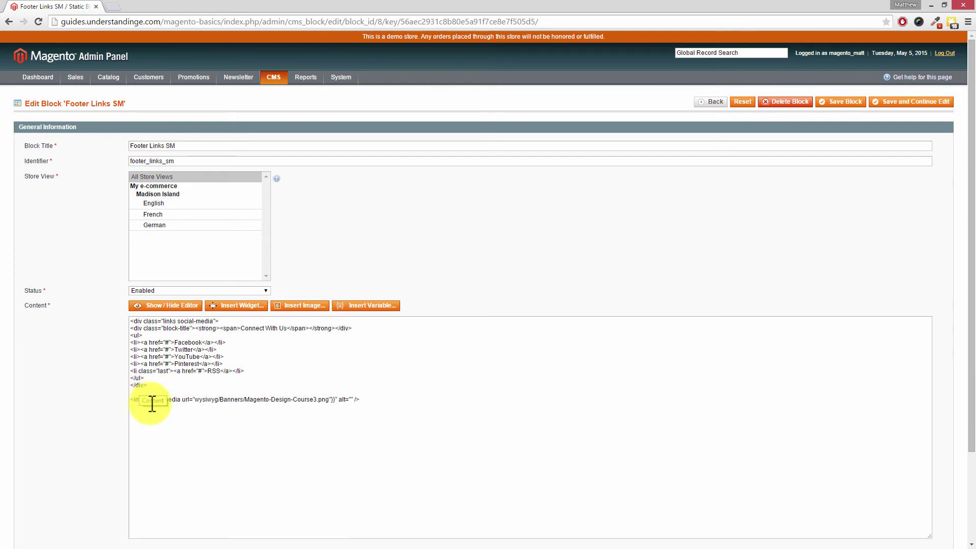
left_click(189, 399)
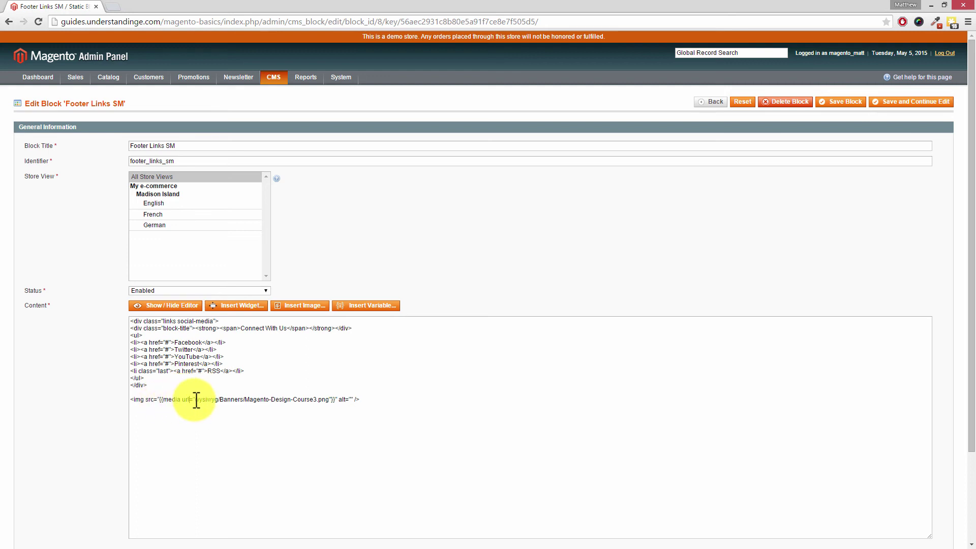
left_click_drag(196, 400, 326, 402)
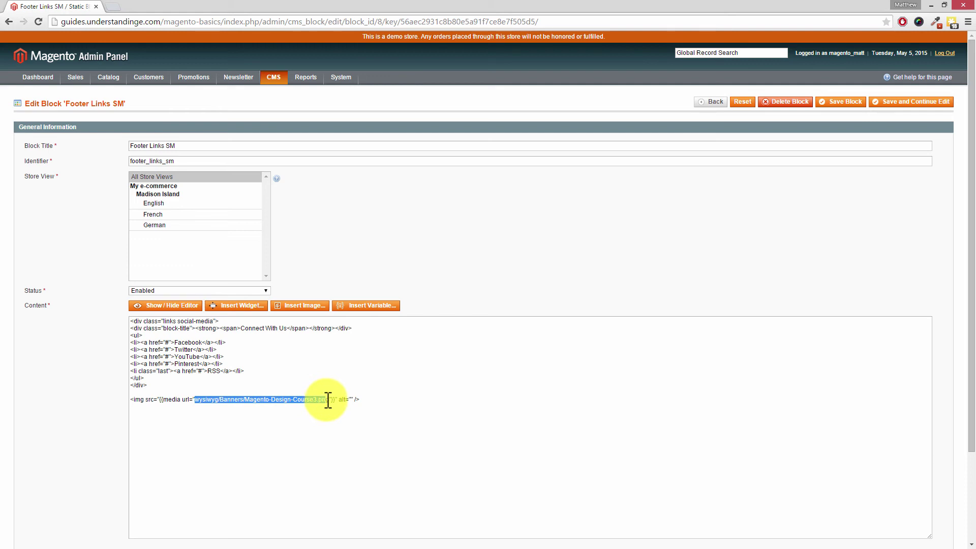
left_click_drag(326, 402, 330, 402)
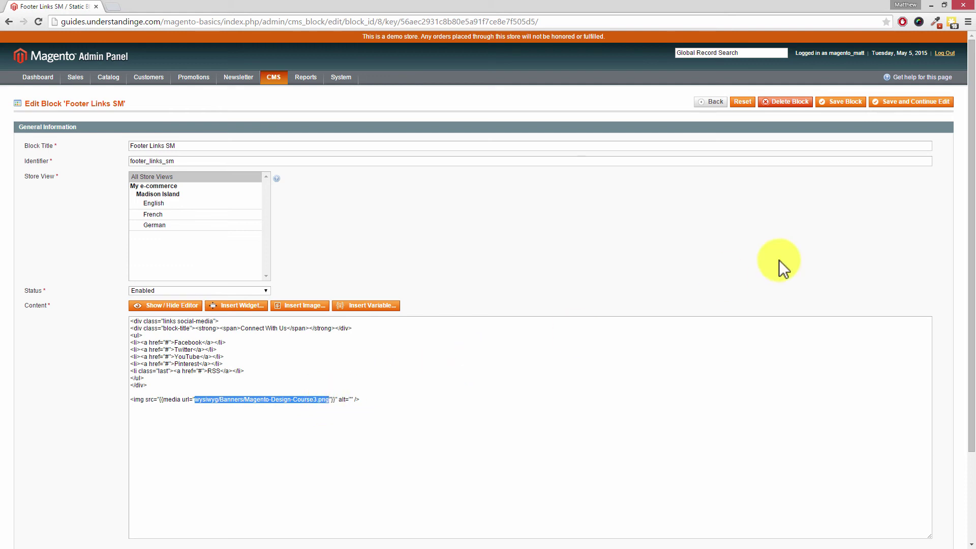
left_click(905, 103)
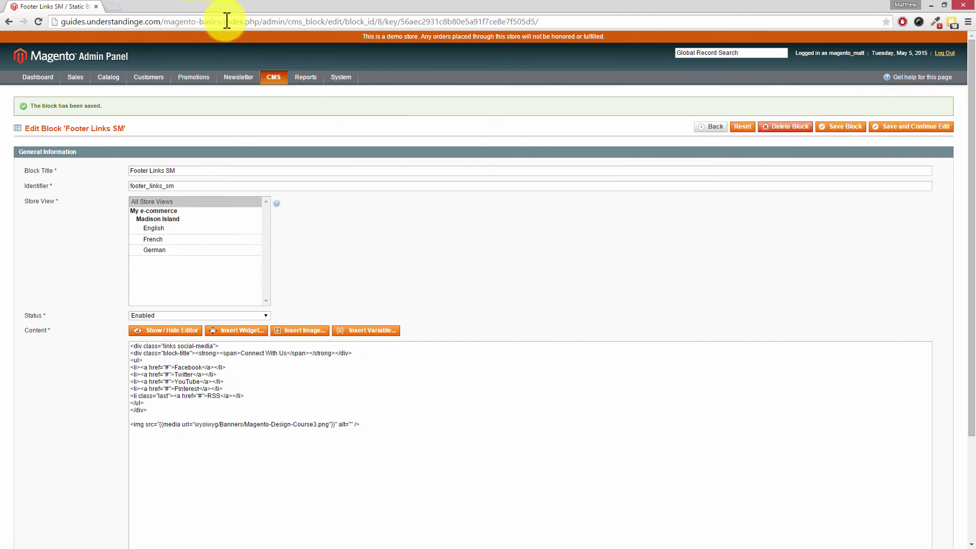
Step: Copy the store's base address and load the storefront home page in a new tab
left_click_drag(227, 21, 23, 22)
key("ctrl+c")
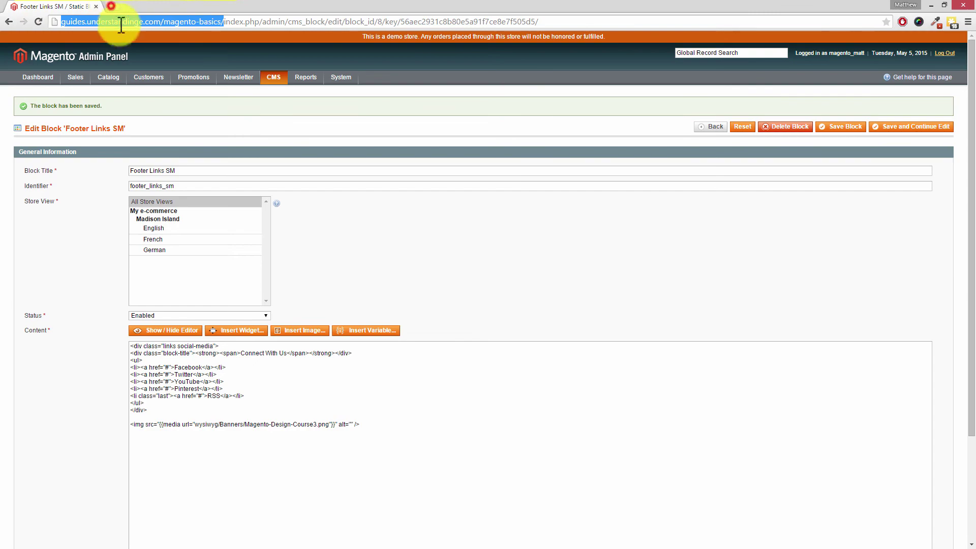
key("ctrl+t")
key("ctrl+v")
key("Return")
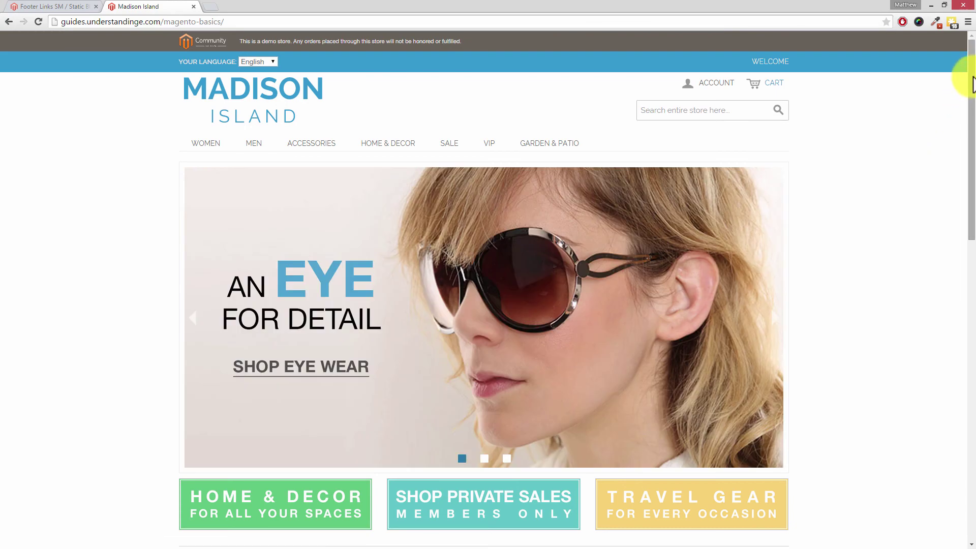
left_click_drag(972, 84, 969, 392)
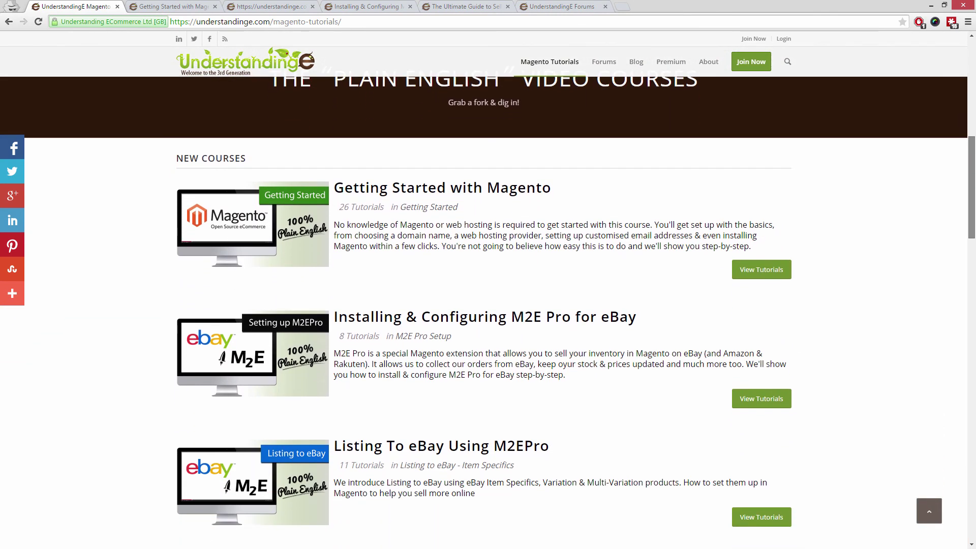
left_click_drag(973, 147, 973, 299)
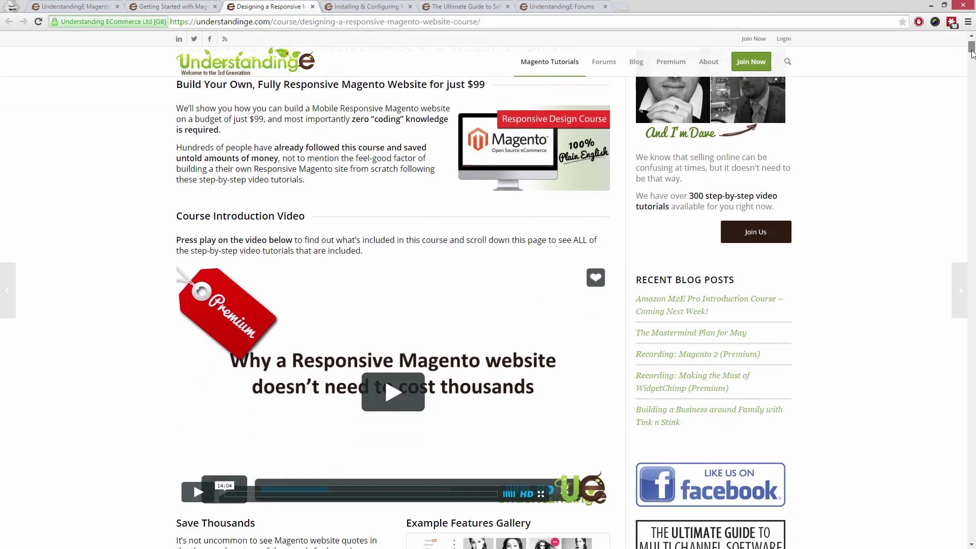
left_click_drag(973, 56, 972, 65)
scroll(488, 306, "down", 1)
scroll(488, 305, "down", 1)
scroll(488, 306, "down", 1)
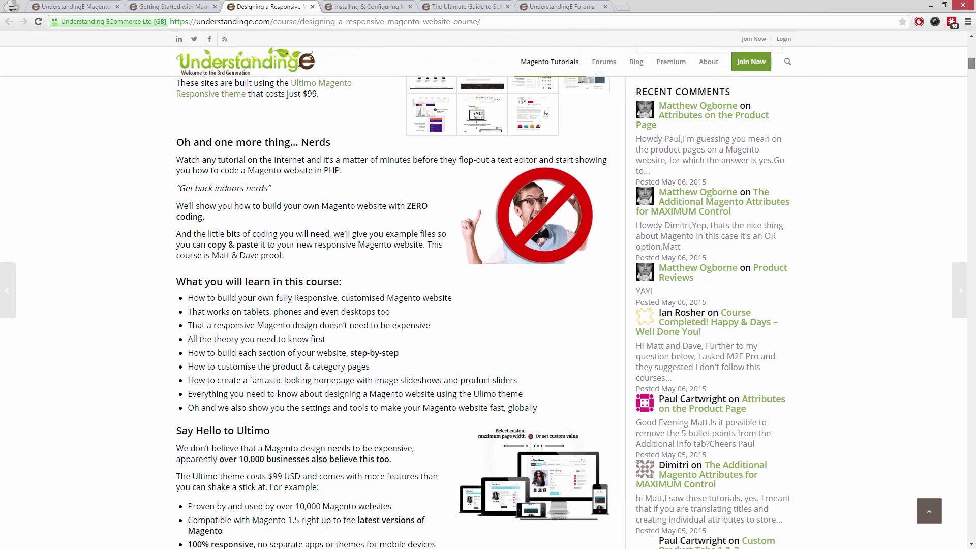